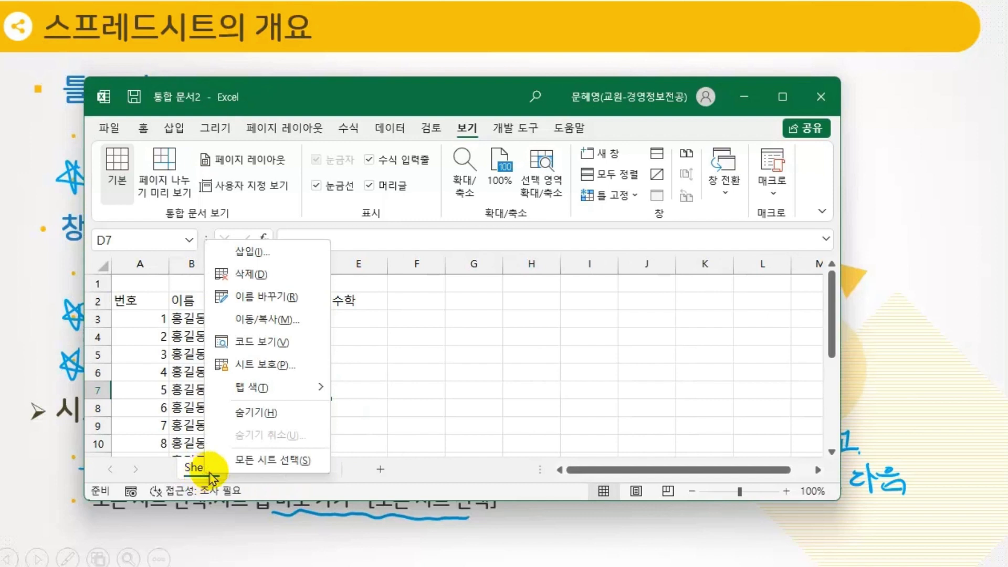
Select all sheets as a group, and ungroup them by switching to Sheet2 and back to Sheet1.
left_click(245, 462)
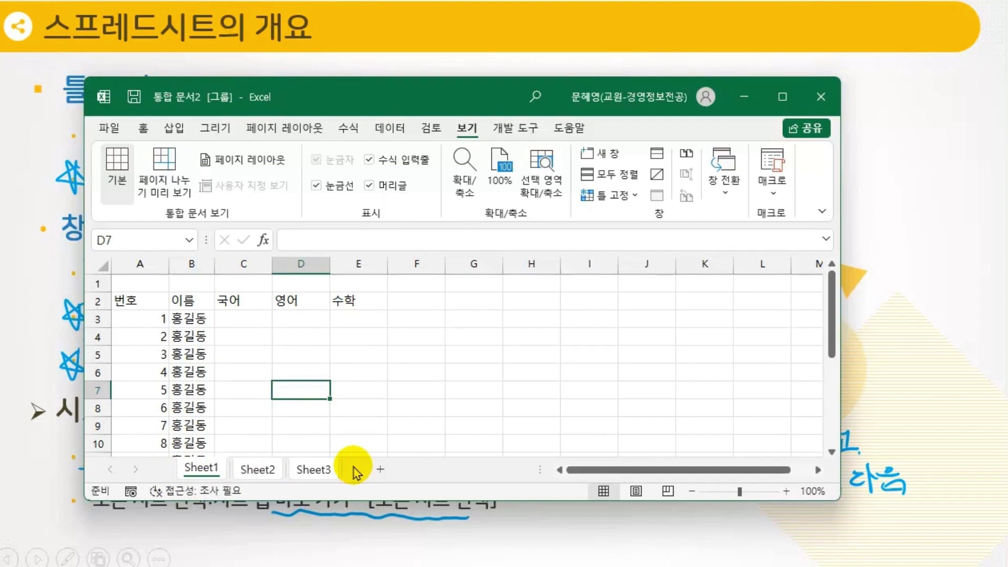
left_click(255, 470)
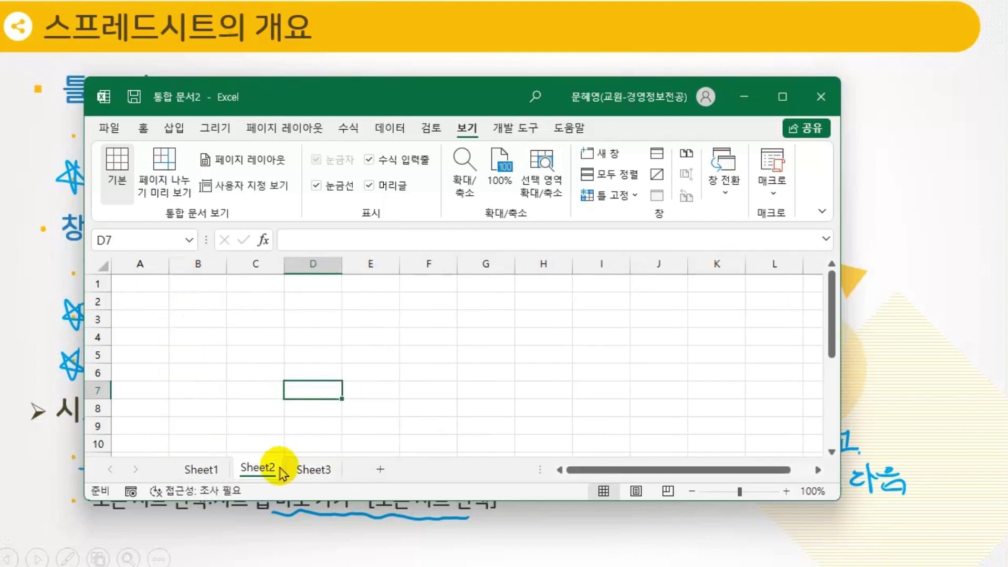
left_click(201, 469)
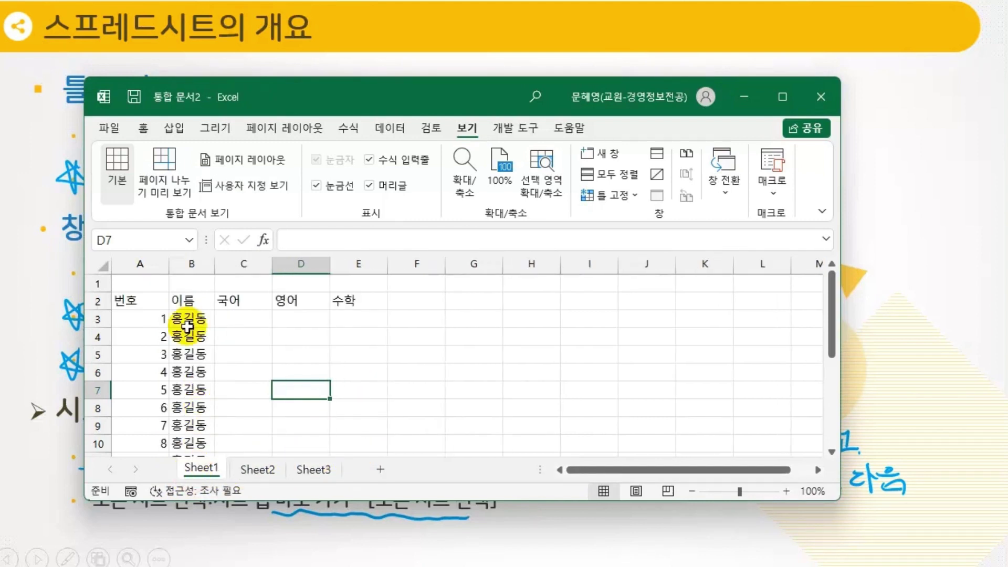
Enter 2 in cell A2 of Sheet2 and 3 in cell A2 of Sheet3, and return to Sheet1.
left_click(255, 468)
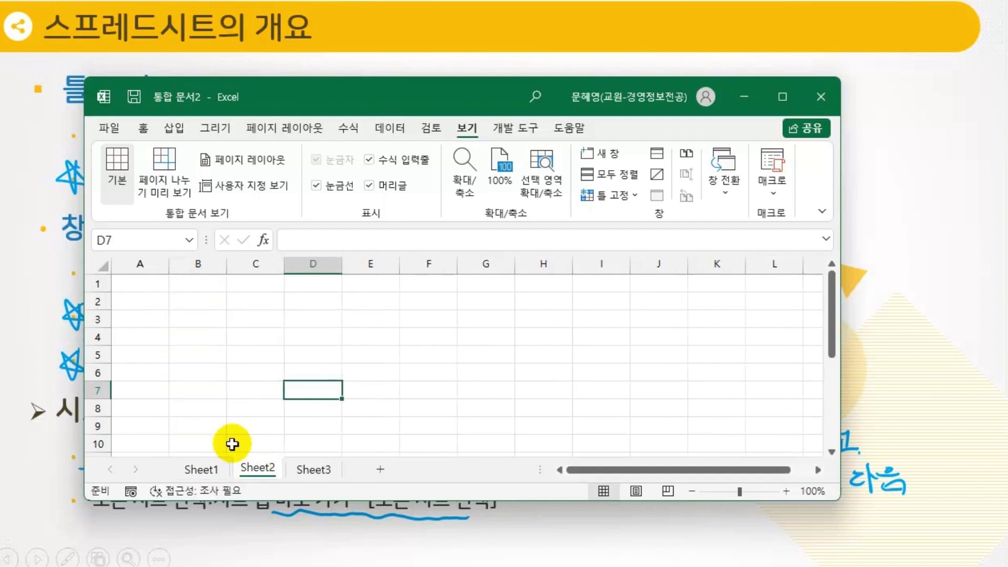
left_click(151, 308)
type("2")
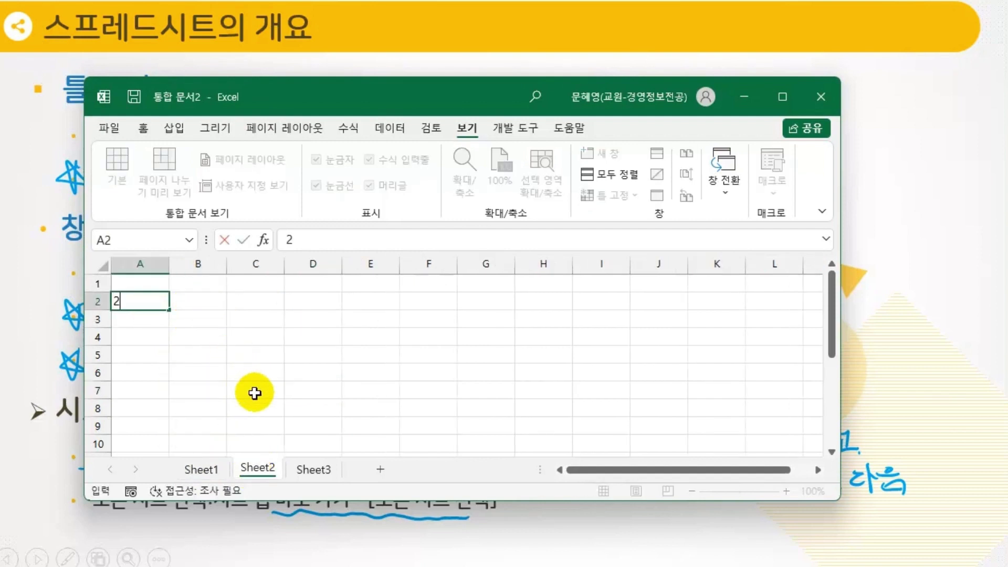
left_click(303, 469)
left_click(146, 304)
type("3")
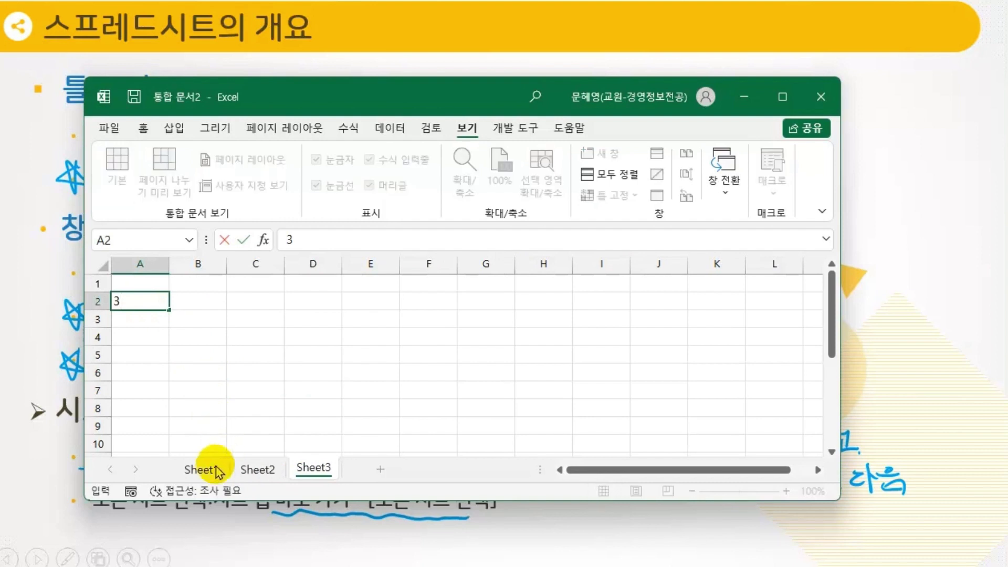
left_click(223, 465)
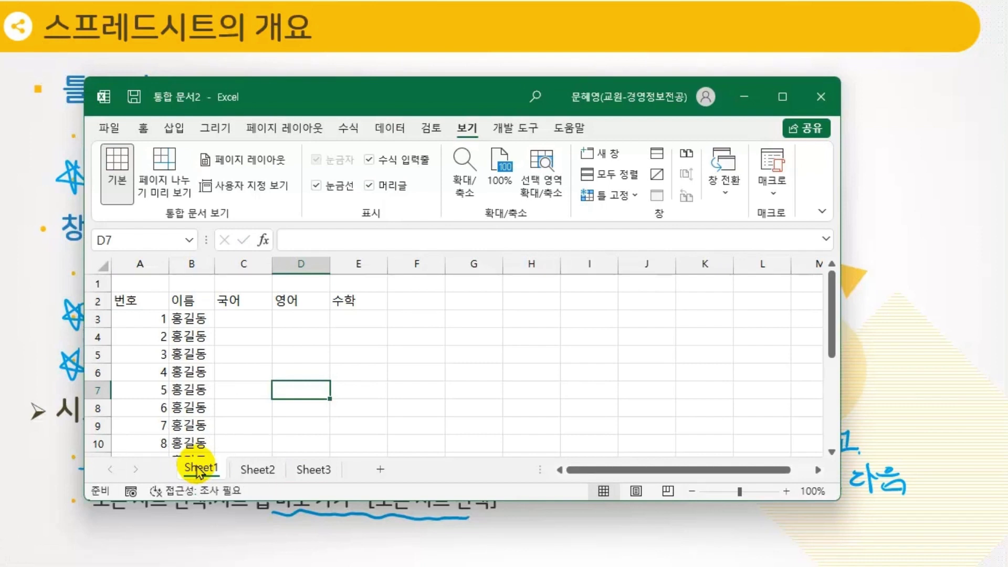
Step forward through the sheets to Sheet3 and back again to Sheet1.
key("ctrl+Page_Down")
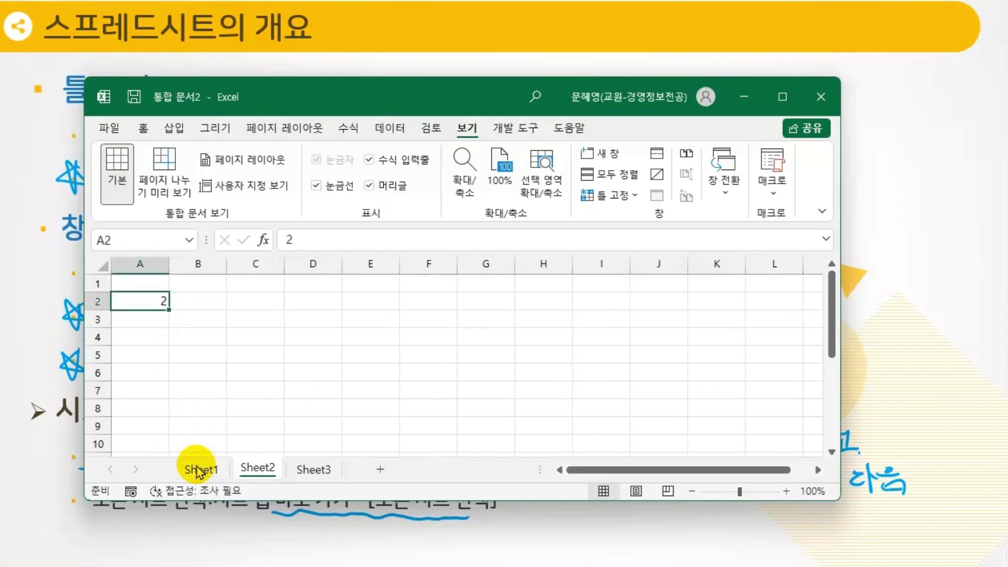
key("ctrl+Page_Down")
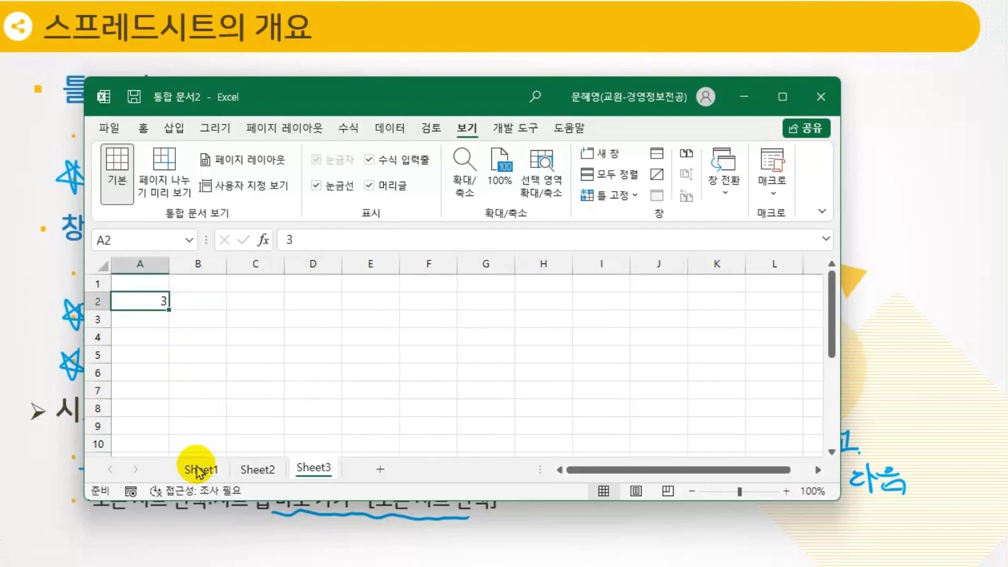
key("ctrl+Page_Up")
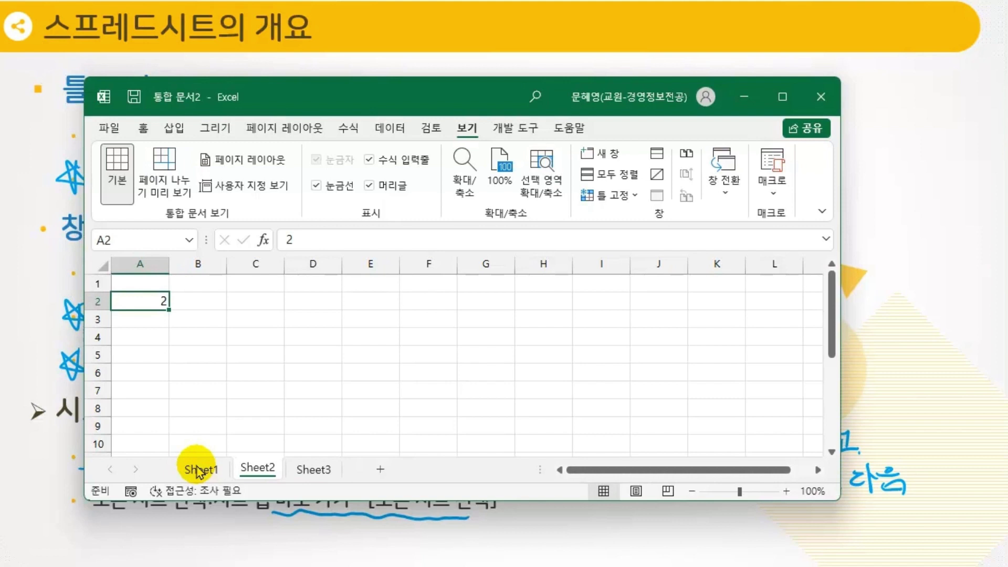
key("ctrl+Page_Up")
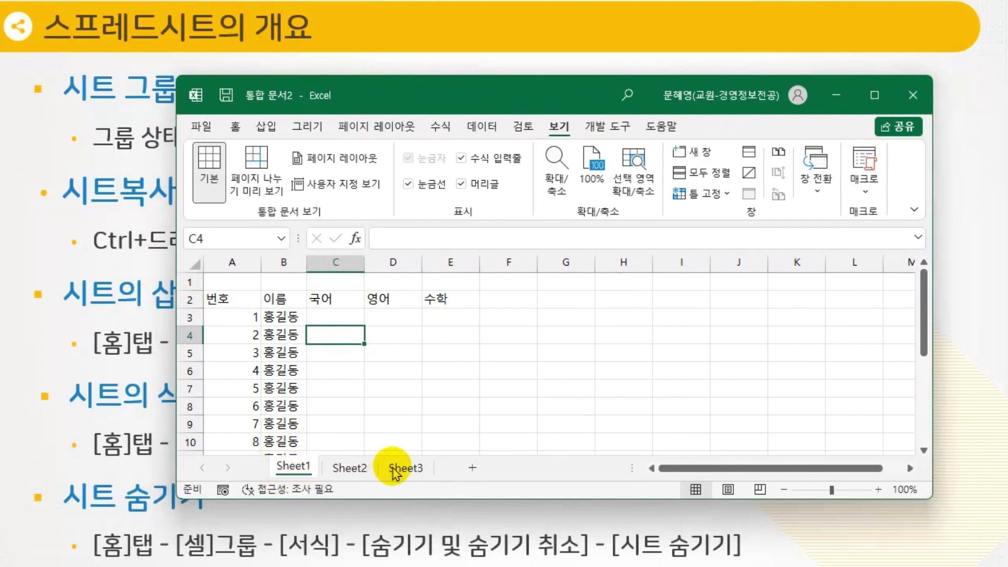
Group Sheet1 through Sheet3 and fill cell F2 with yellow on all of them at once.
left_click(403, 468, "shift")
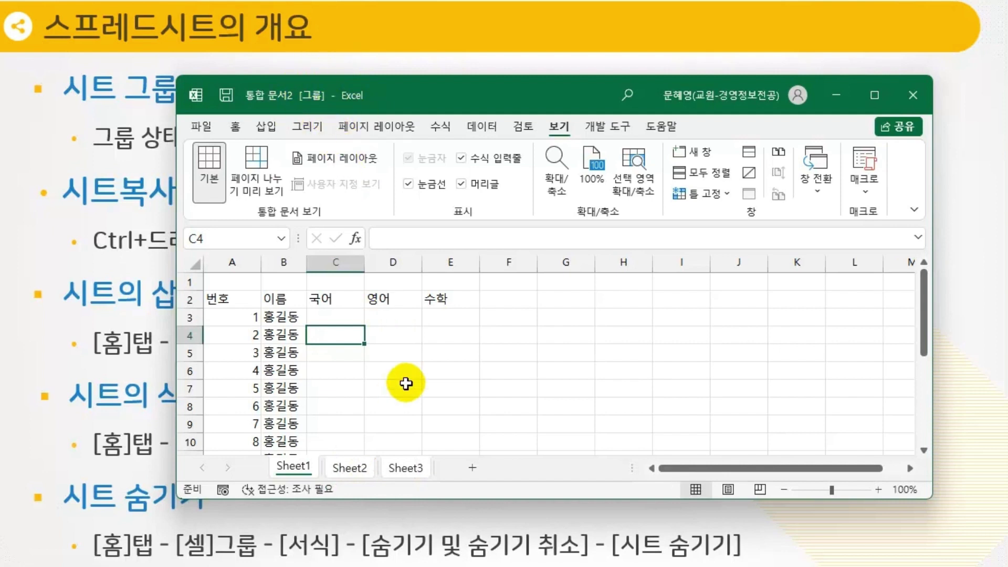
left_click(517, 300)
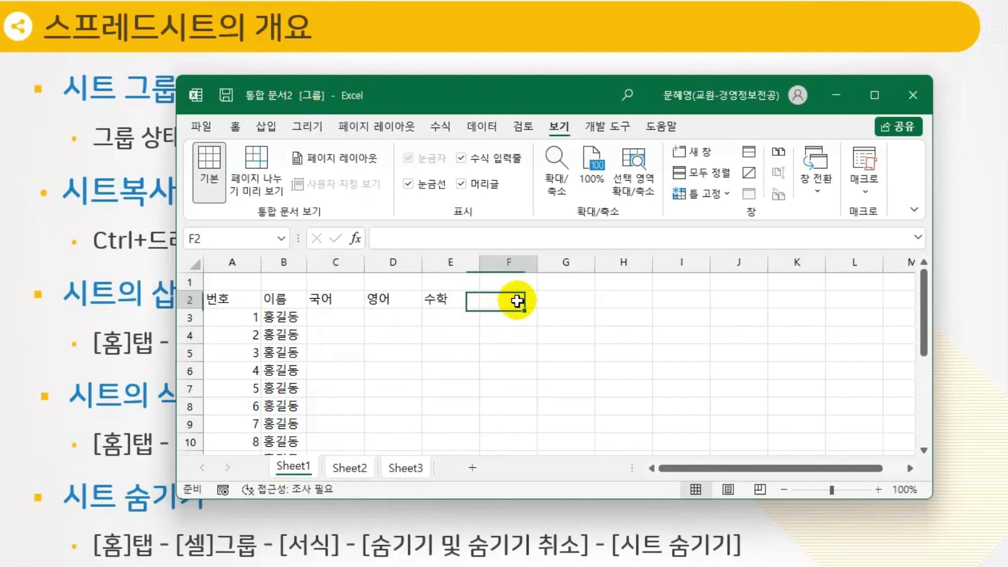
left_click(234, 125)
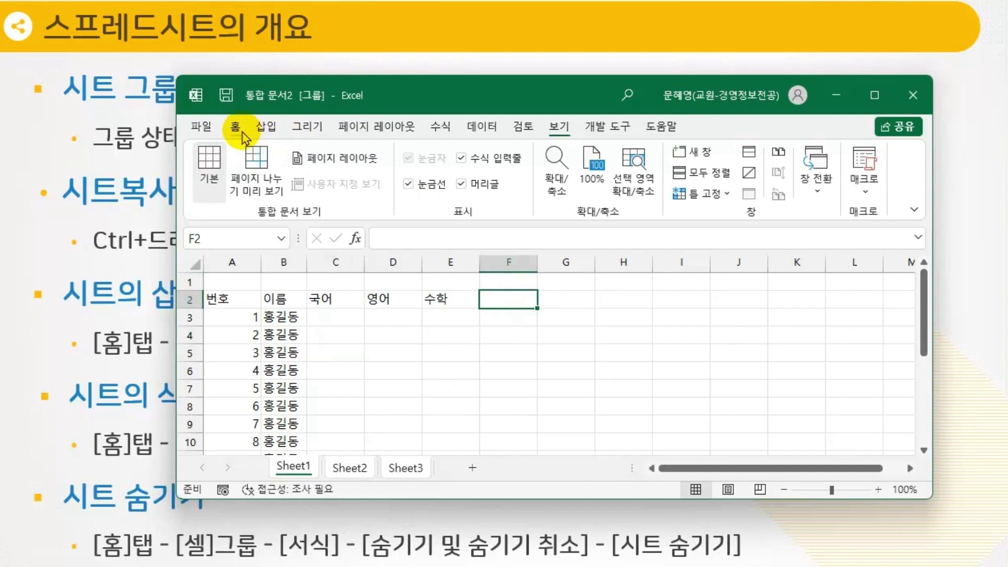
left_click(325, 193)
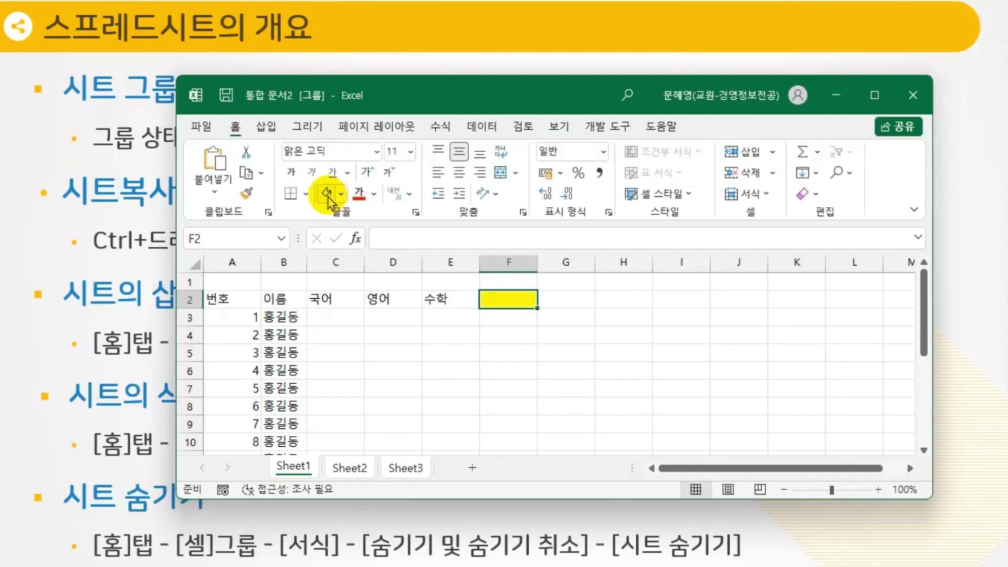
Check cell F2 on Sheet2, Sheet3 and Sheet1 for the grouped fill.
left_click(349, 466)
left_click(391, 469)
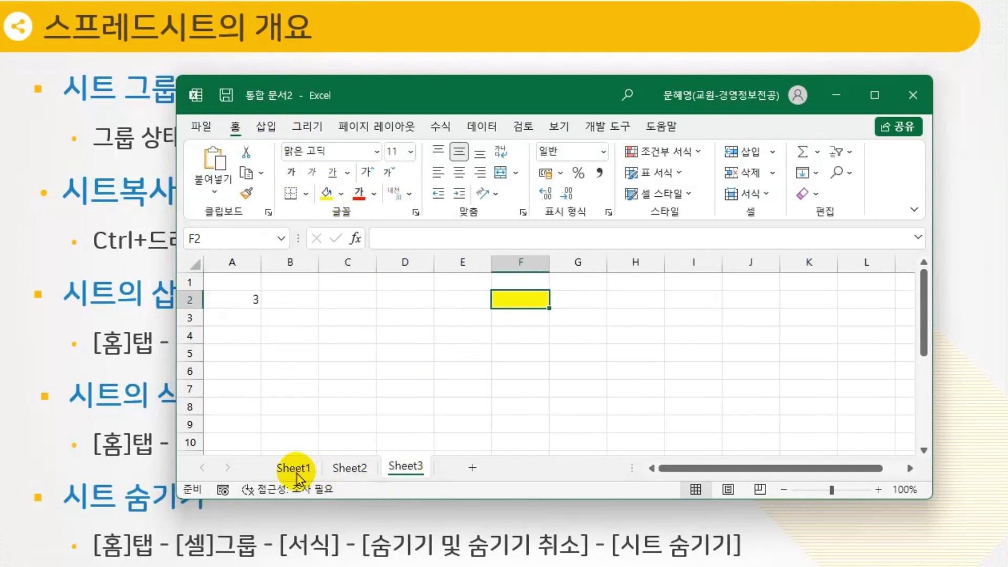
left_click(293, 467)
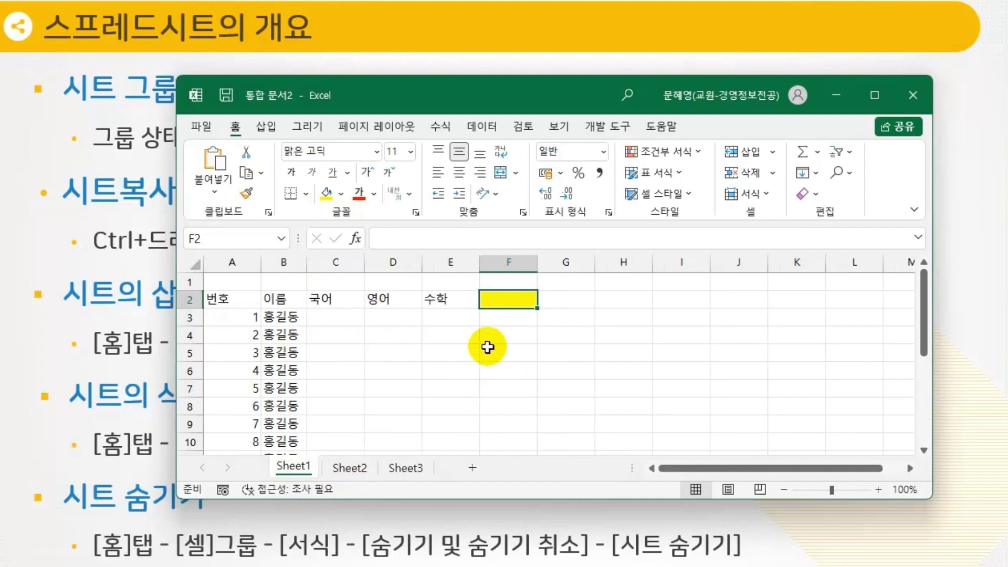
left_click(350, 467)
left_click(405, 469)
left_click(293, 467)
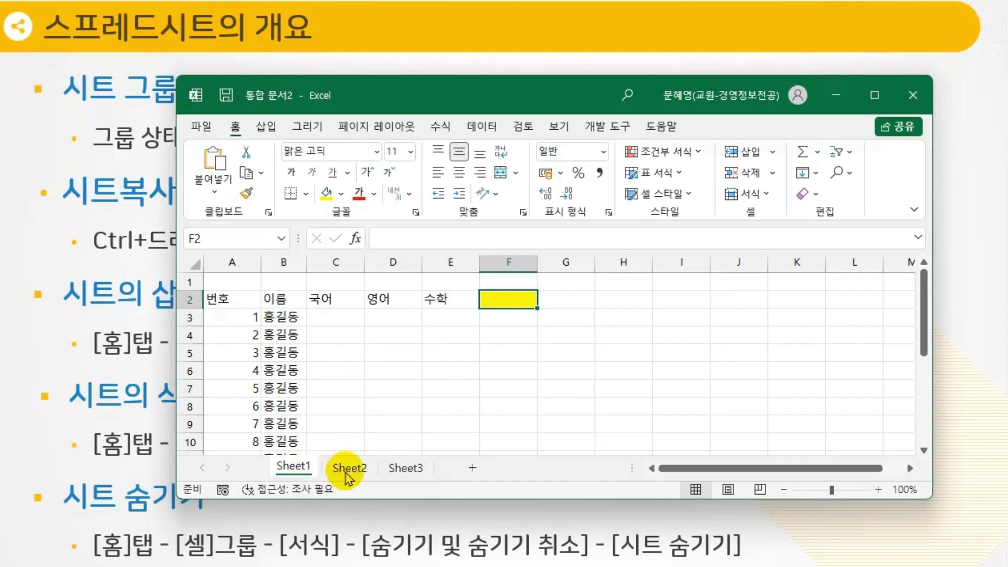
Duplicate Sheet1 twice, placing the first copy directly after it and the second after the first copy.
left_click(460, 358)
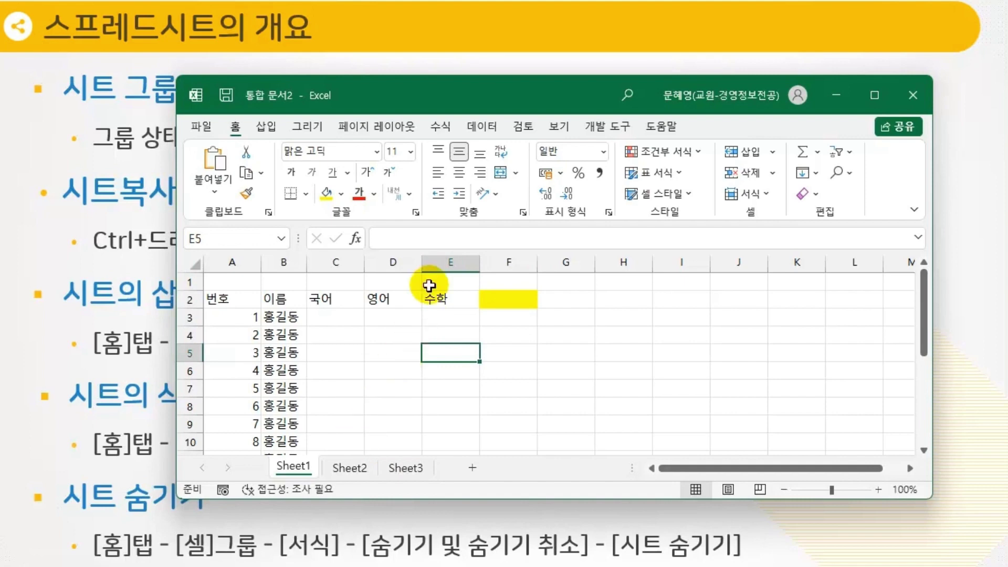
mouse_move(395, 96)
left_mouse_down()
mouse_move(404, 252)
mouse_move(419, 236)
mouse_move(281, 296)
mouse_move(266, 285)
mouse_move(374, 189)
mouse_move(398, 110)
left_mouse_up()
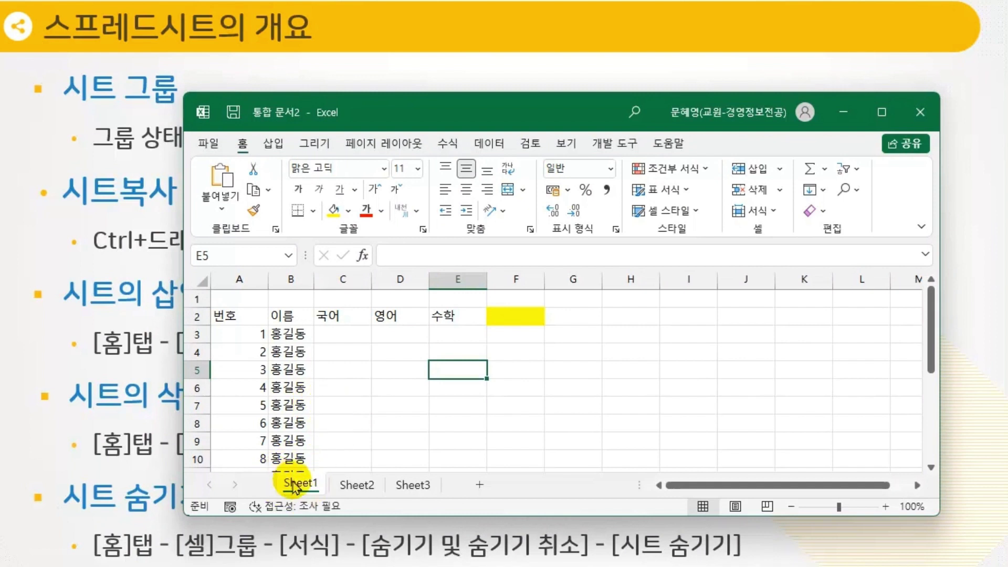
left_click_drag(300, 485, 362, 487, "ctrl")
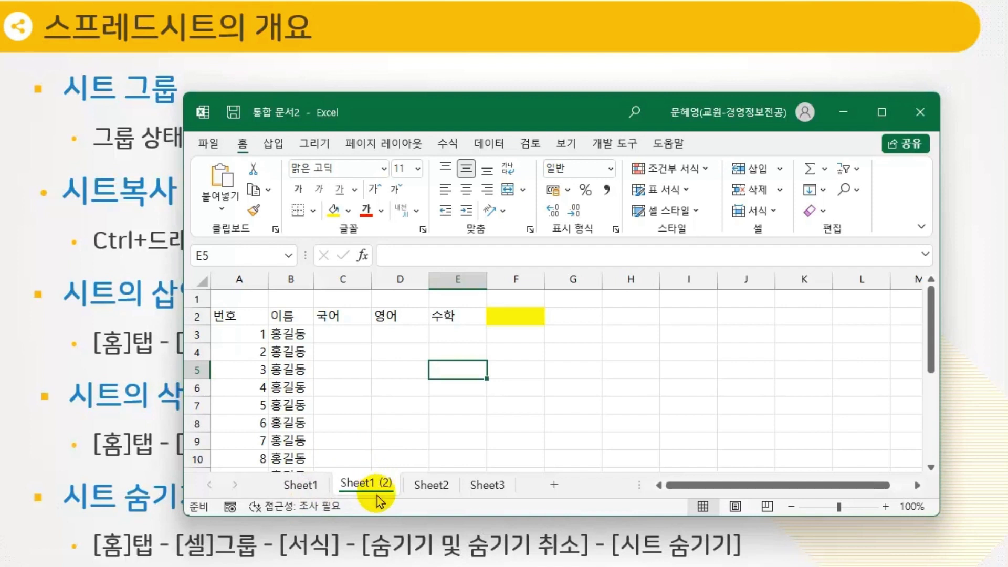
left_click_drag(302, 488, 415, 478)
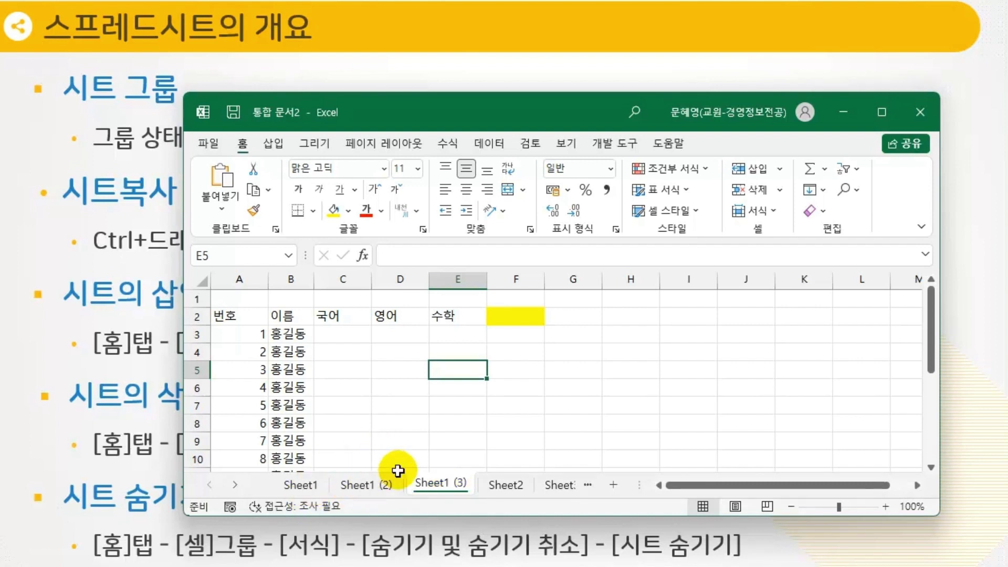
Underline the slide's 시트복사 heading and Ctrl+드래그 line in red ink, clear the ink, and bring the workbook back over the slide.
left_click_drag(448, 108, 340, 286)
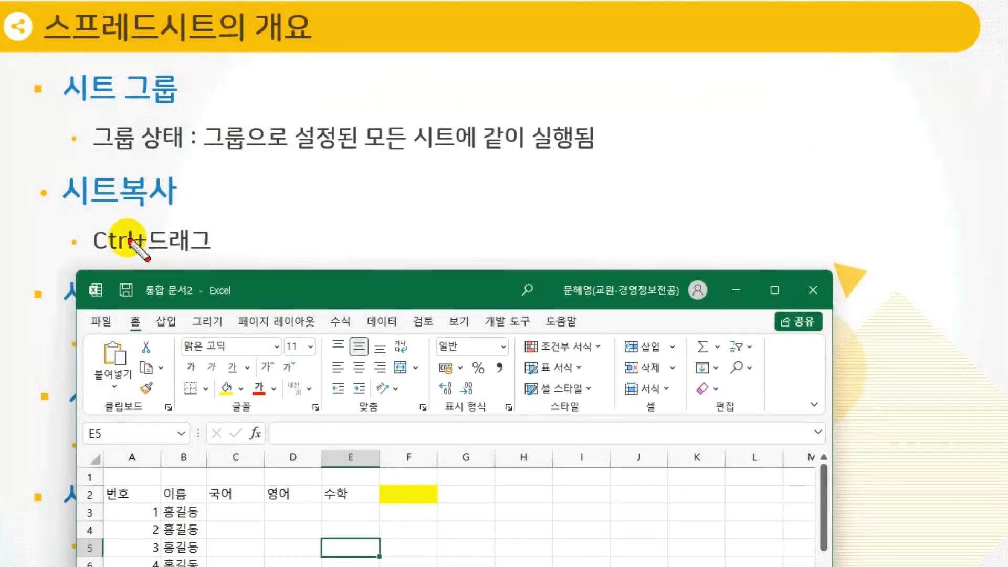
left_click_drag(53, 216, 175, 210)
left_click_drag(76, 256, 215, 255)
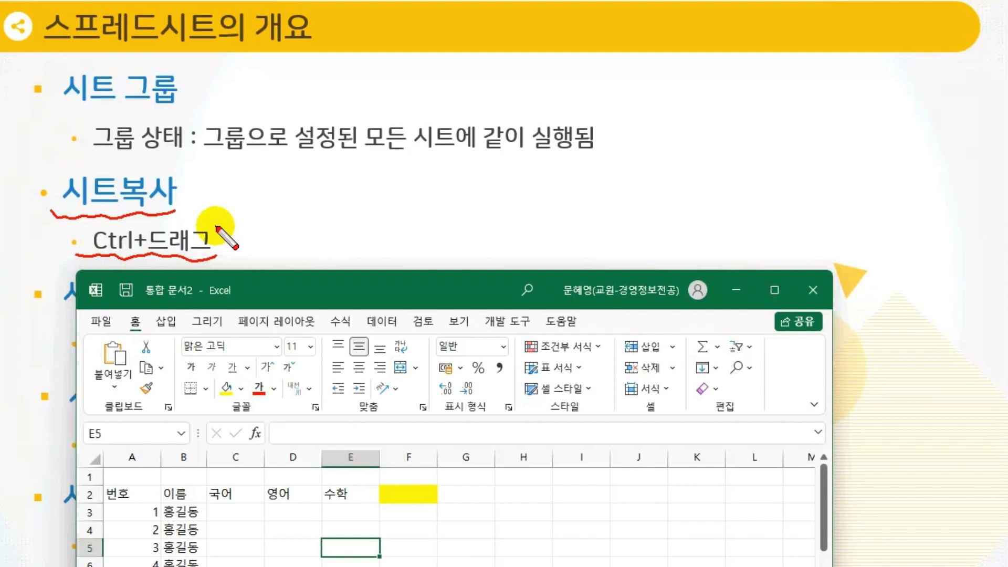
key("Escape")
mouse_move(269, 293)
left_mouse_down()
mouse_move(575, 72)
mouse_move(836, 29)
mouse_move(1007, 68)
left_mouse_up()
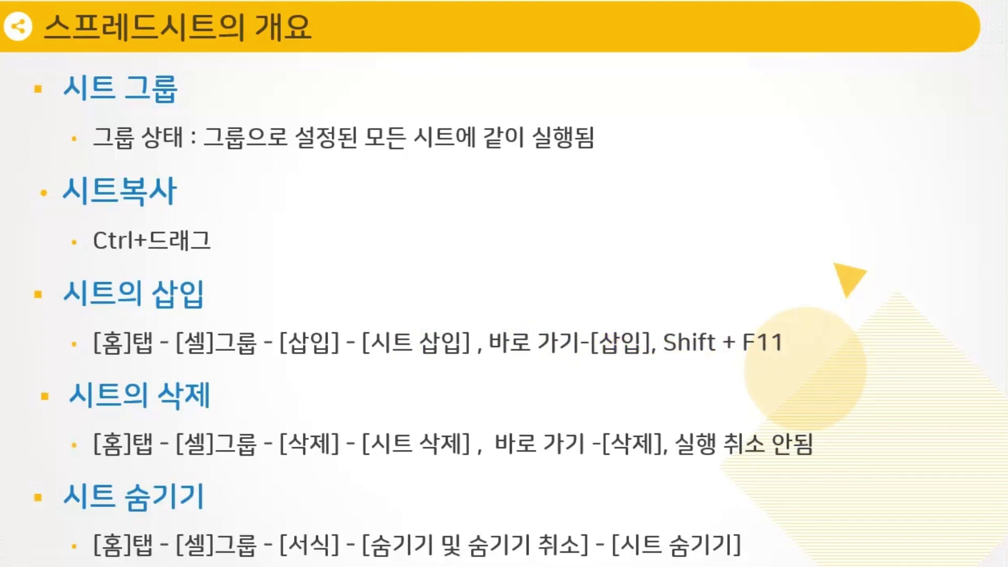
left_click_drag(1007, 156, 451, 65)
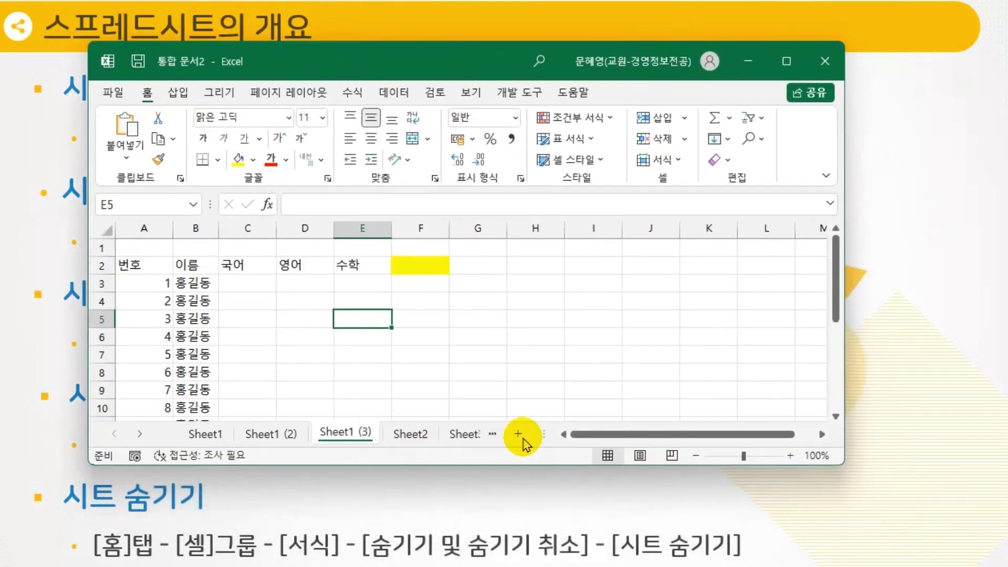
Widen the sheet tab area and insert two blank worksheets before Sheet1 (3).
left_click_drag(549, 433, 655, 434)
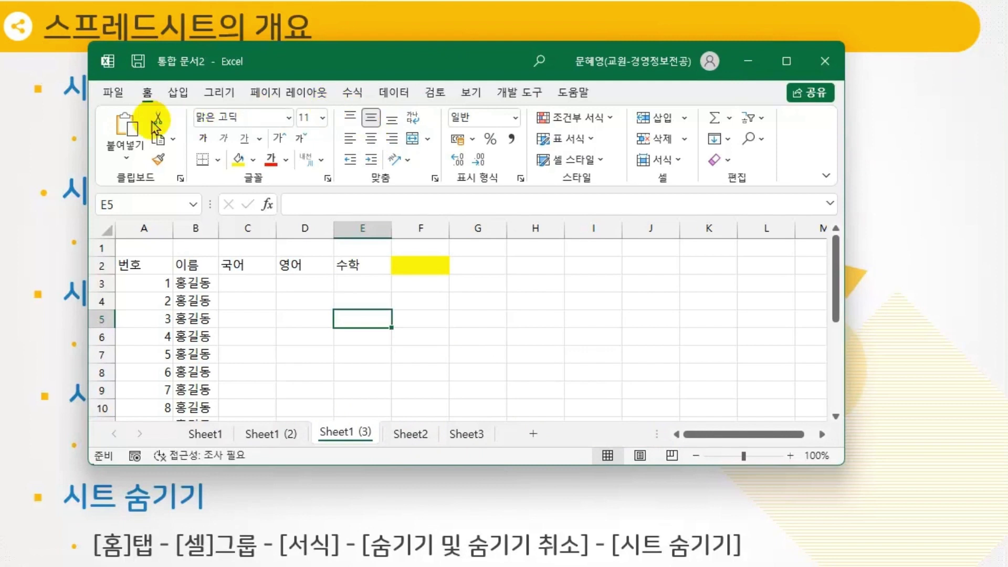
left_click(686, 118)
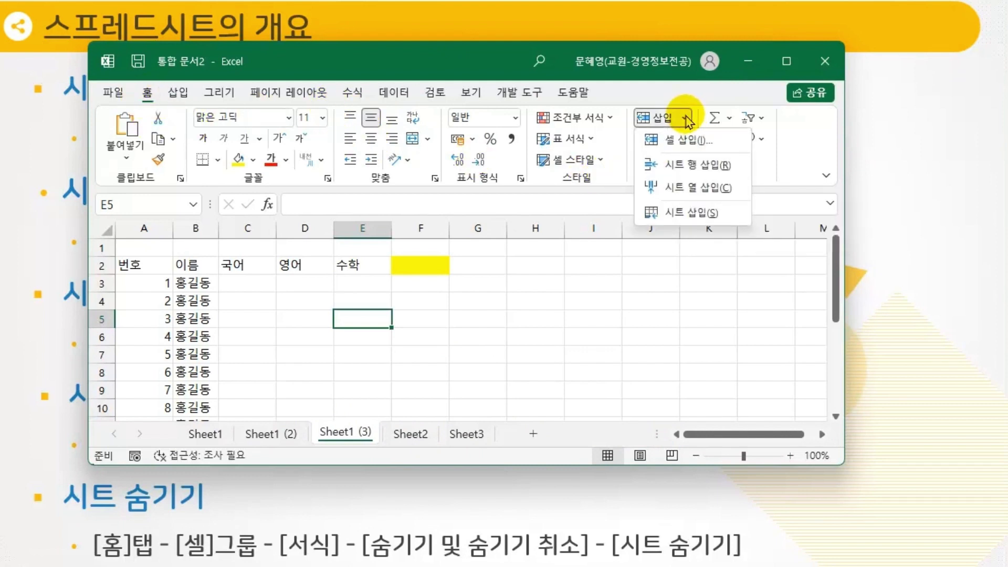
left_click(698, 213)
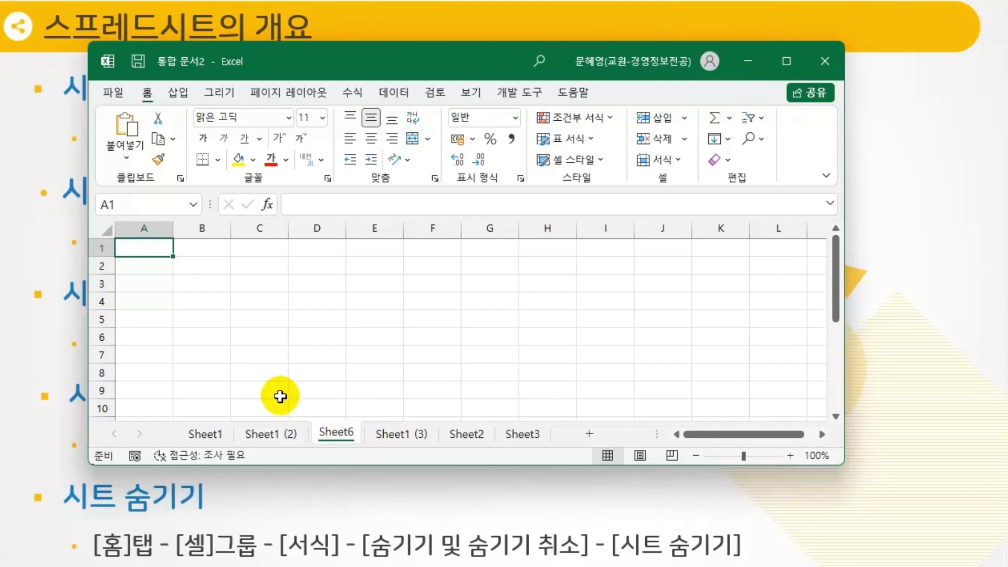
key("shift+F11")
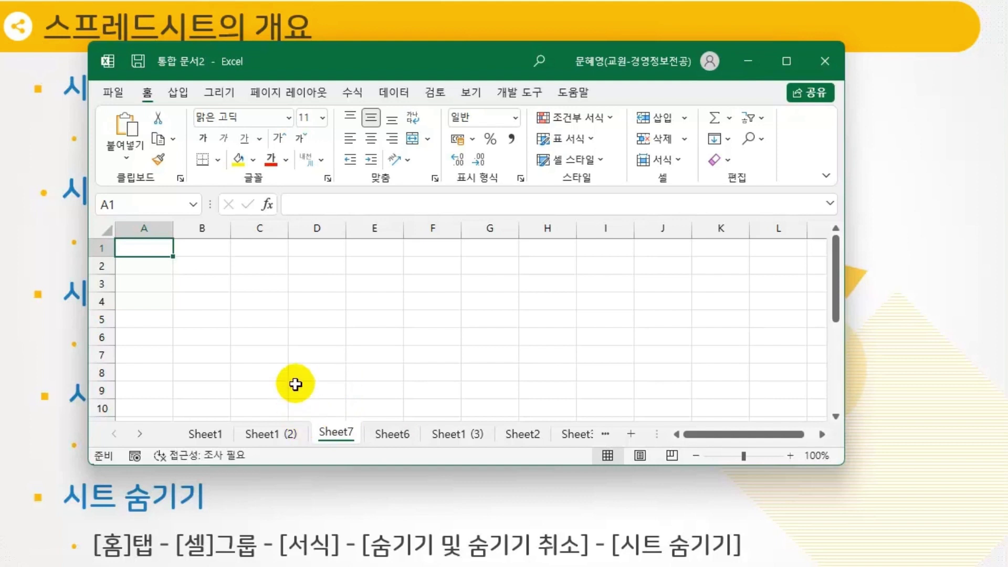
Permanently delete the Sheet1 (2) and Sheet7 worksheets.
left_click(271, 433)
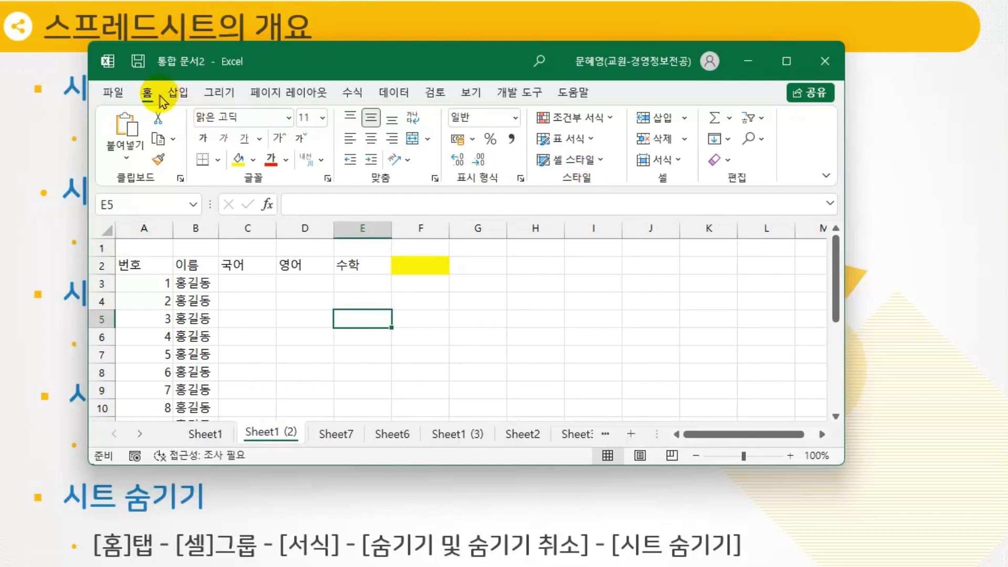
left_click(686, 141)
left_click(686, 233)
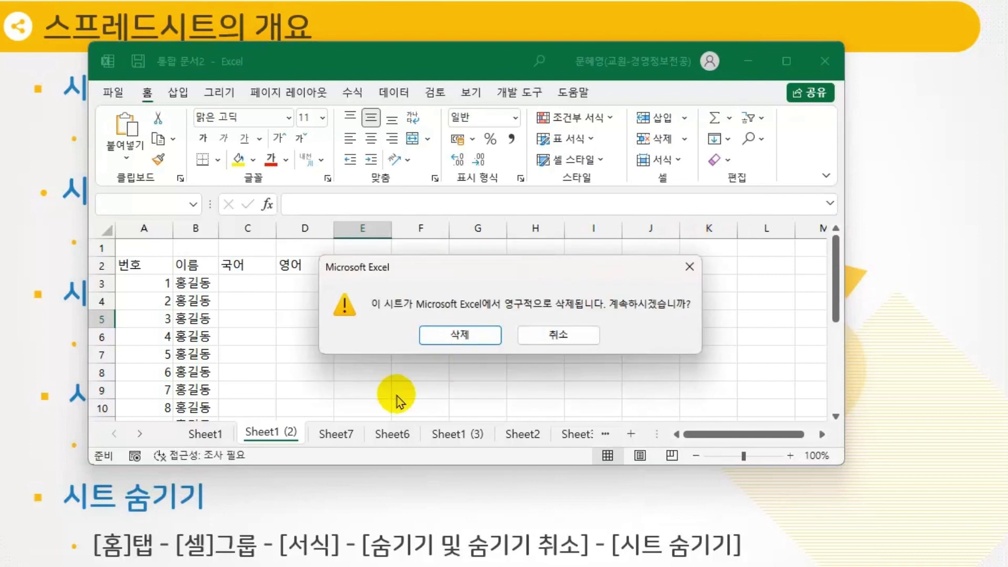
left_click(478, 335)
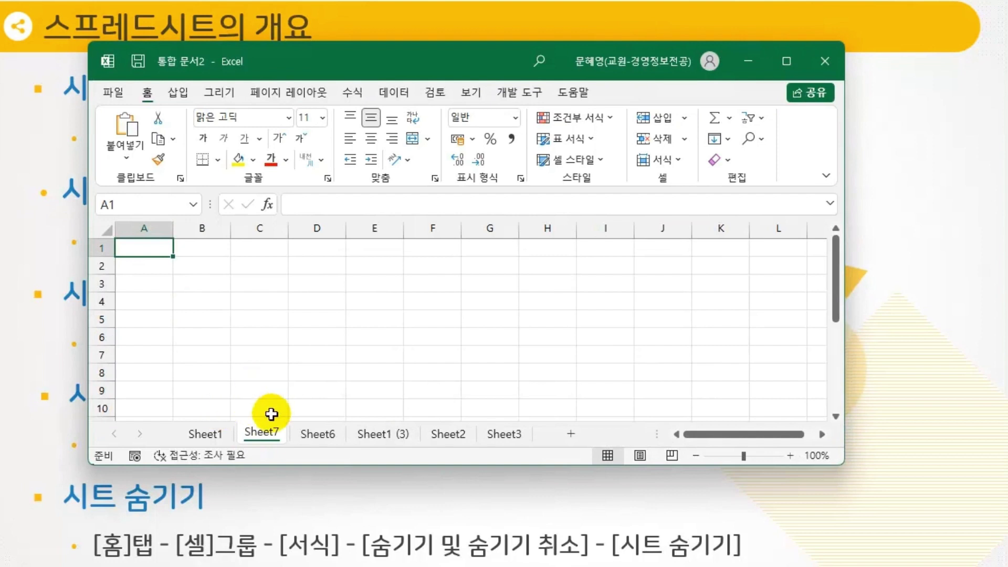
right_click(262, 434)
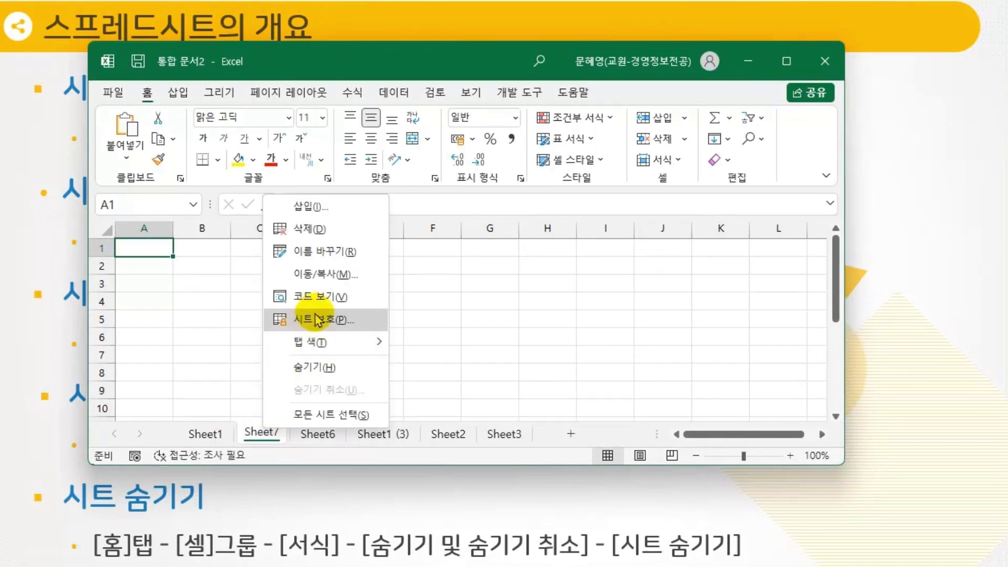
left_click(314, 228)
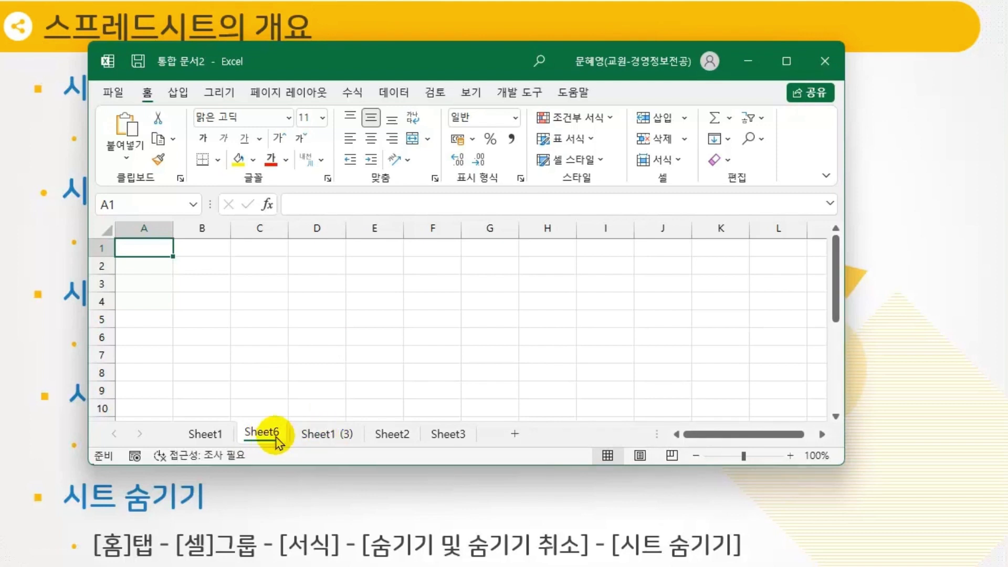
Select the Sheet6 and Sheet1 (3) worksheets together and permanently delete both.
left_click(318, 435, "ctrl")
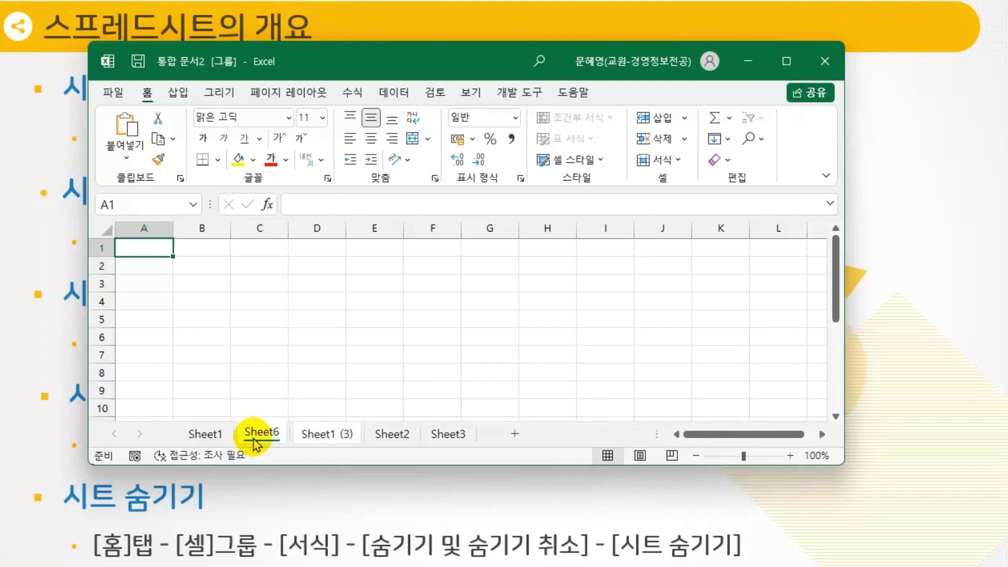
right_click(312, 441)
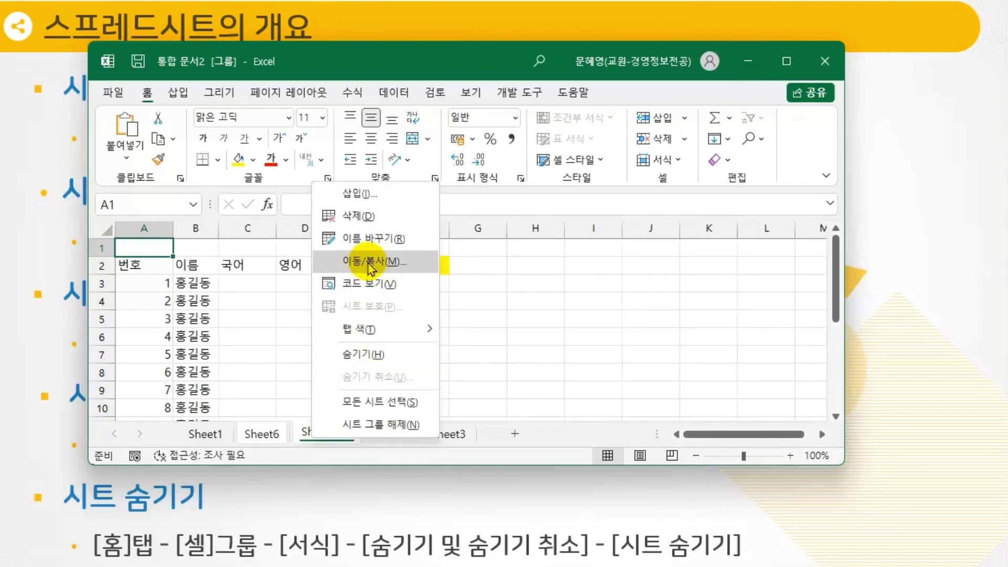
left_click(358, 215)
left_click(460, 335)
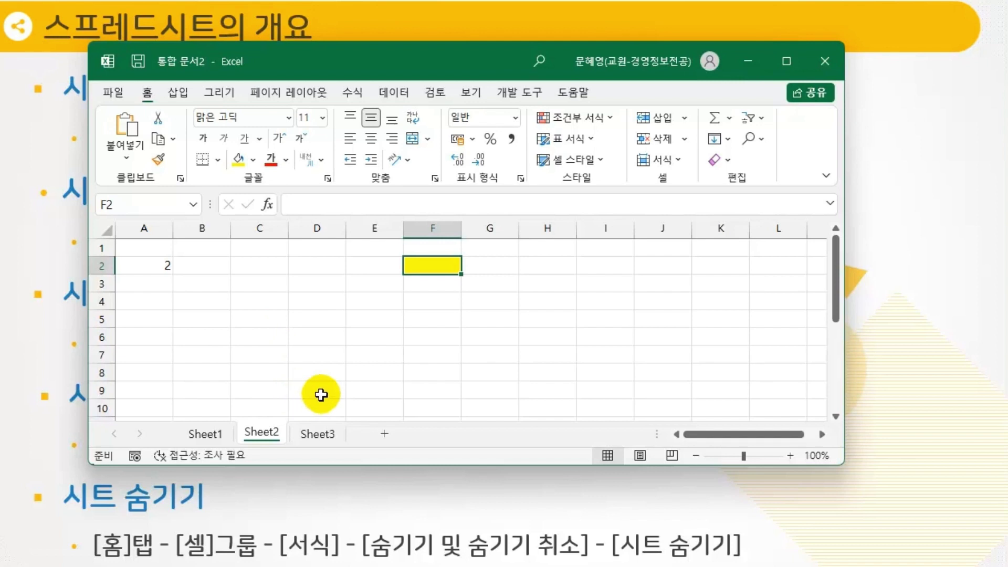
On Sheet3, change the fill color of cell F2 to blue and select cell F5.
left_click(322, 442)
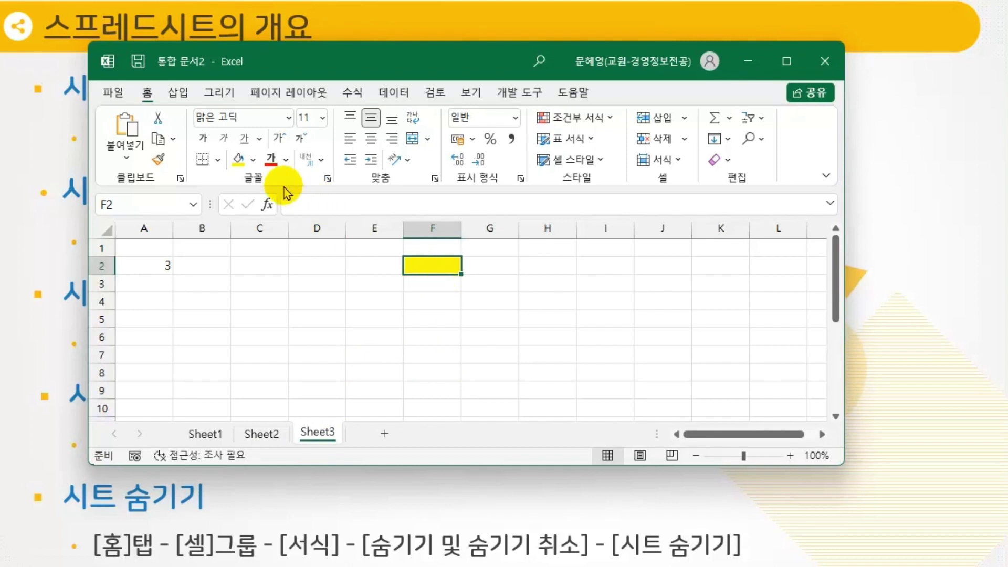
left_click(252, 159)
left_click(345, 201)
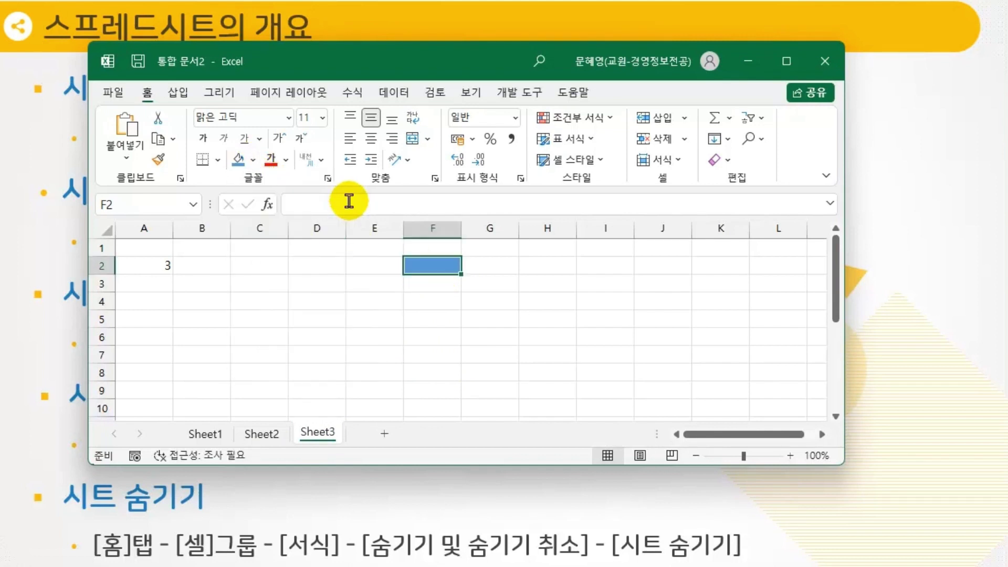
left_click(432, 318)
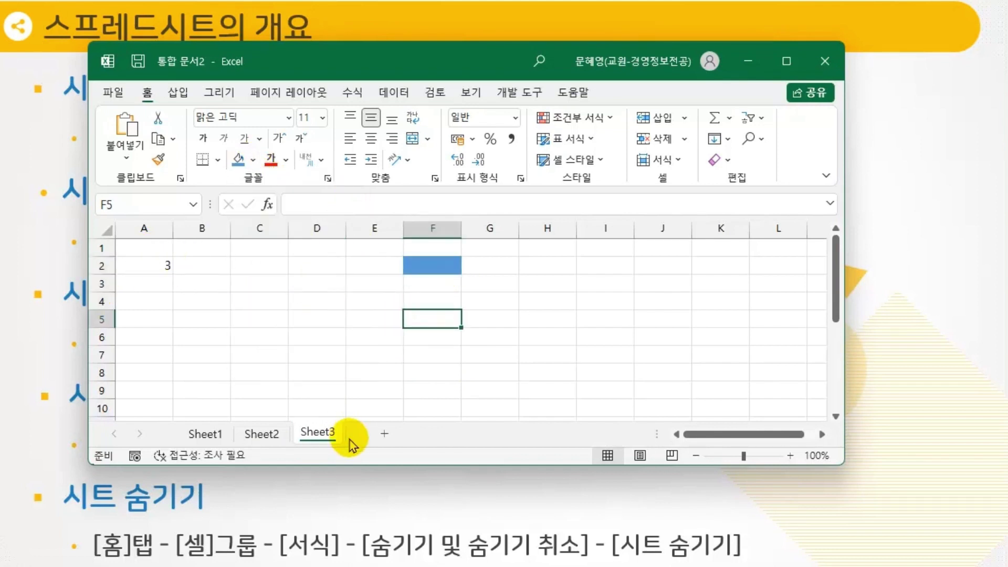
Hide the Sheet3 worksheet and restore it from the list of hidden sheets.
right_click(318, 437)
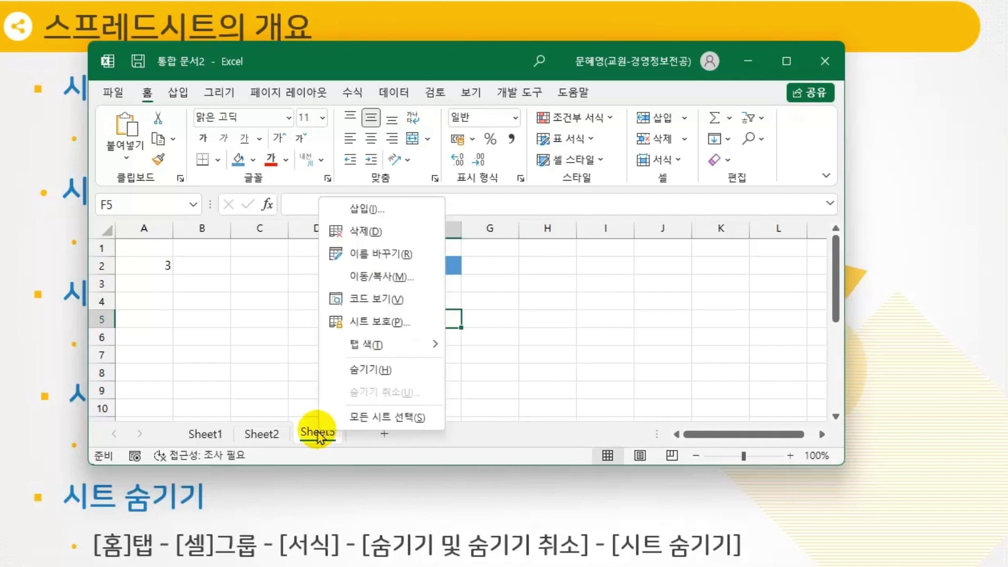
left_click(370, 370)
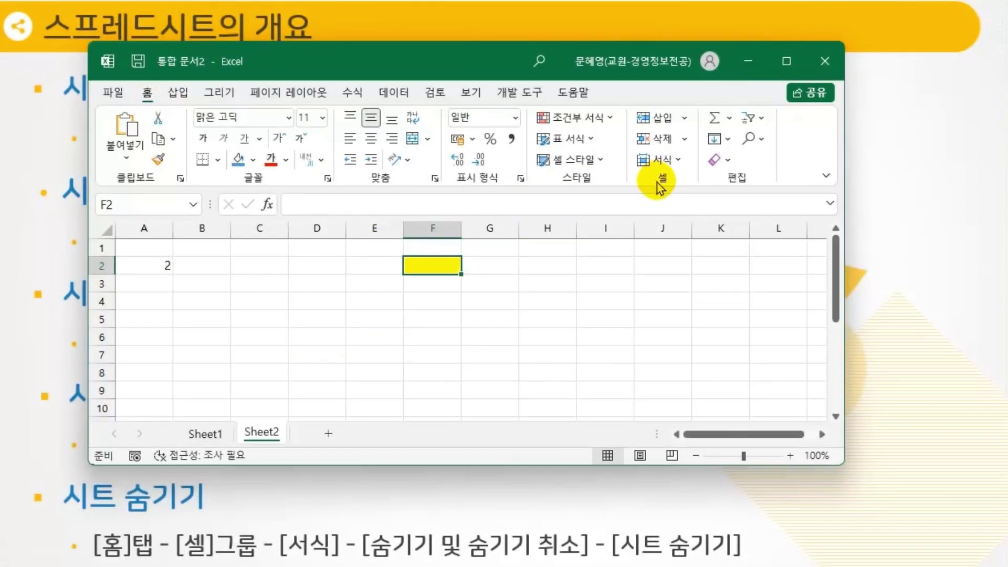
left_click(680, 160)
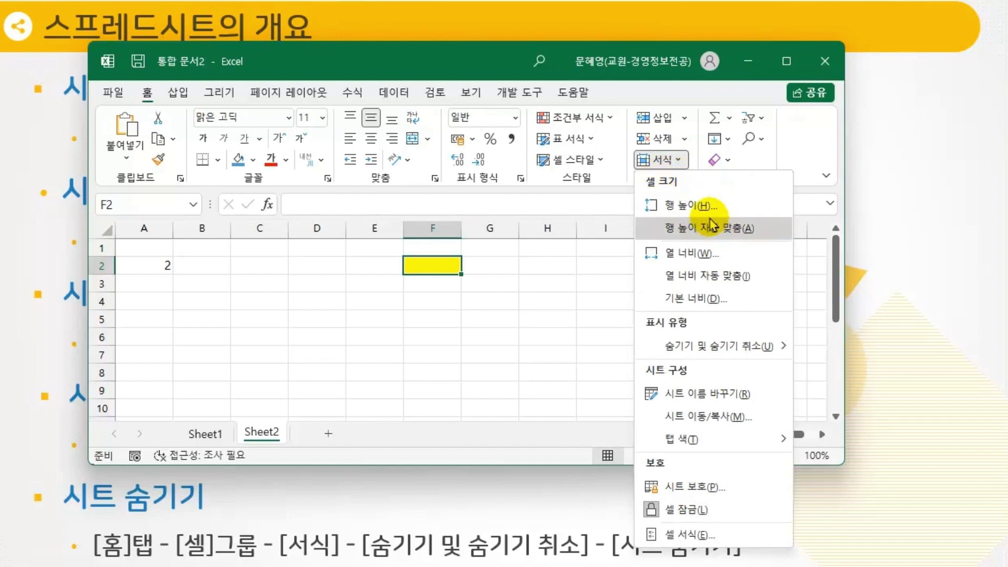
mouse_move(740, 347)
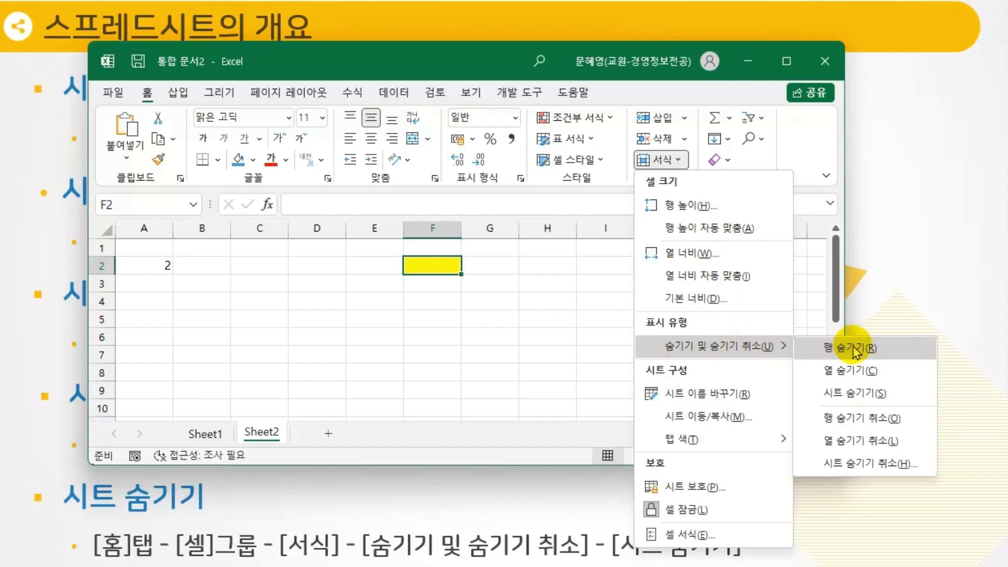
left_click(879, 464)
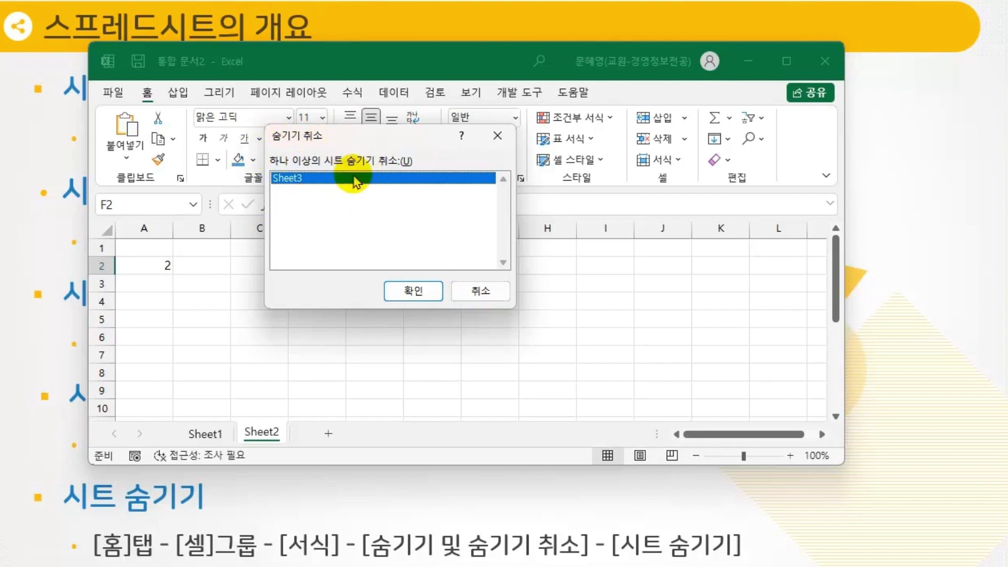
left_click(417, 291)
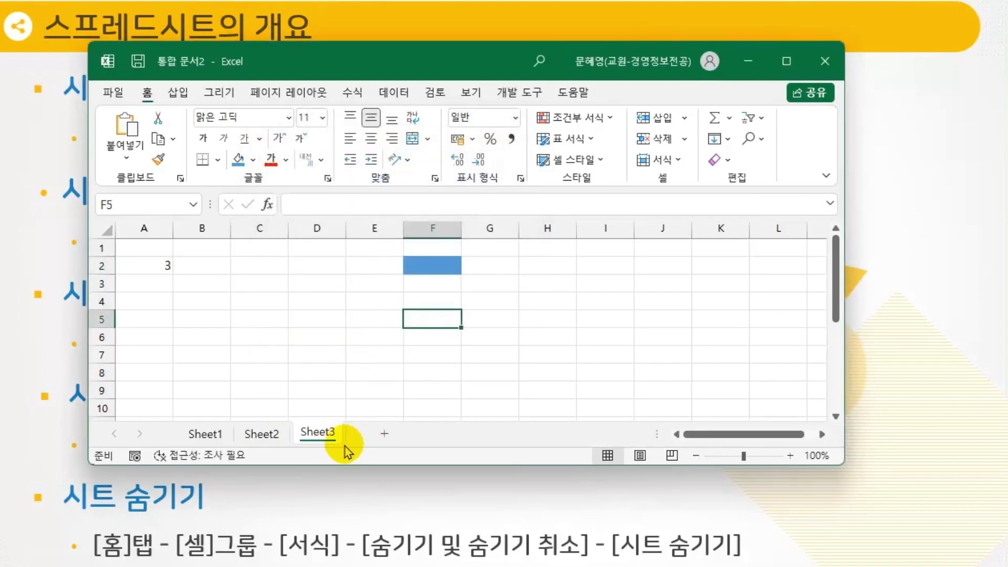
left_click(351, 334)
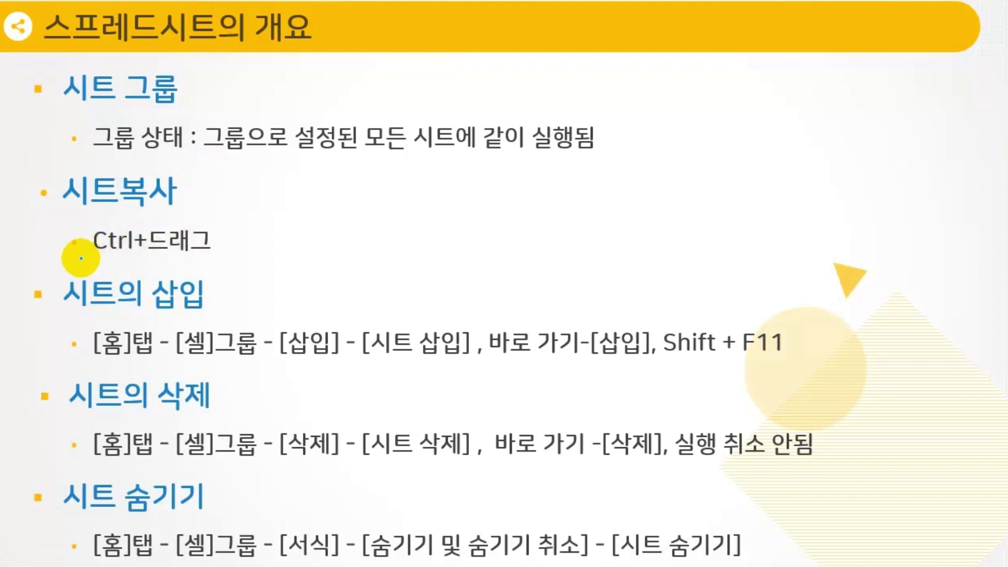
Underline Ctrl+, [시트 삽입], Shift + F11, [시트 삭제] and the shortcut-menu [삭제] on the presentation slide in blue ink.
left_click_drag(80, 257, 146, 257)
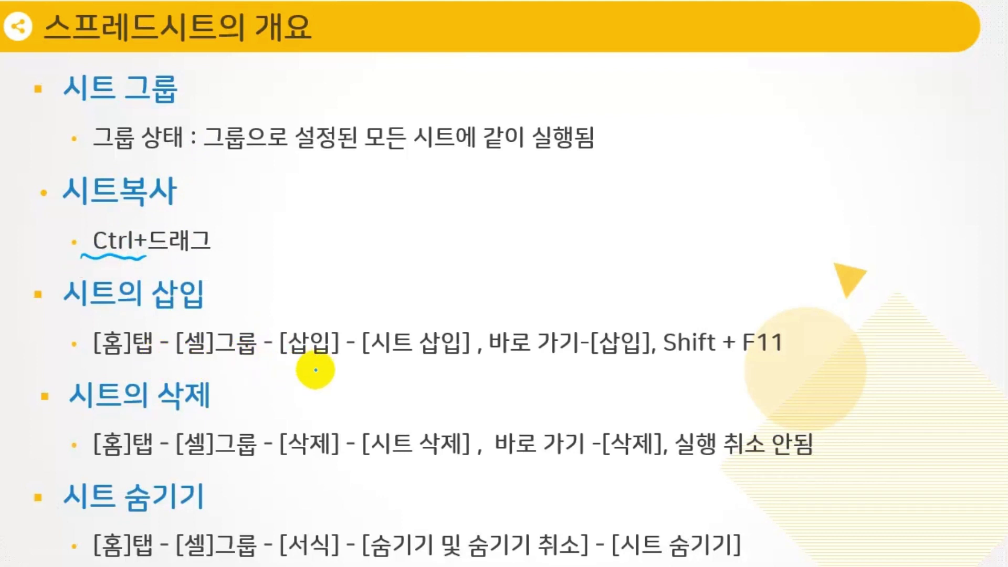
left_click_drag(352, 359, 457, 361)
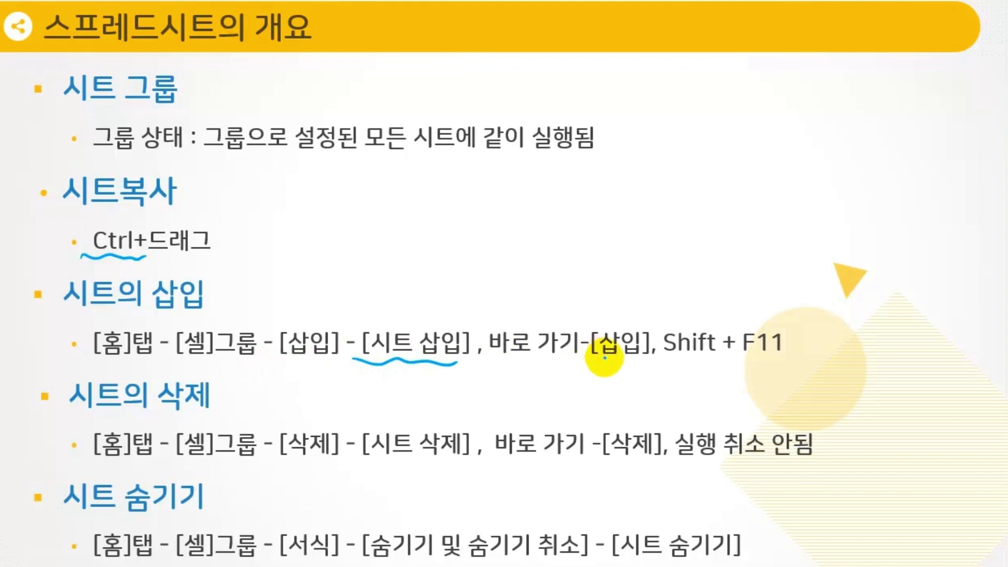
left_click_drag(665, 357, 783, 357)
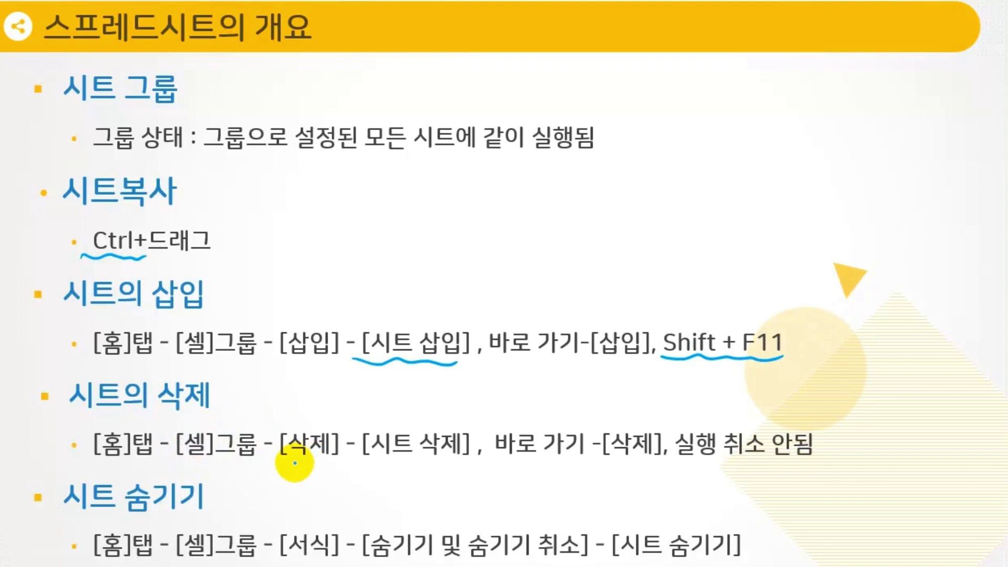
left_click_drag(348, 455, 454, 456)
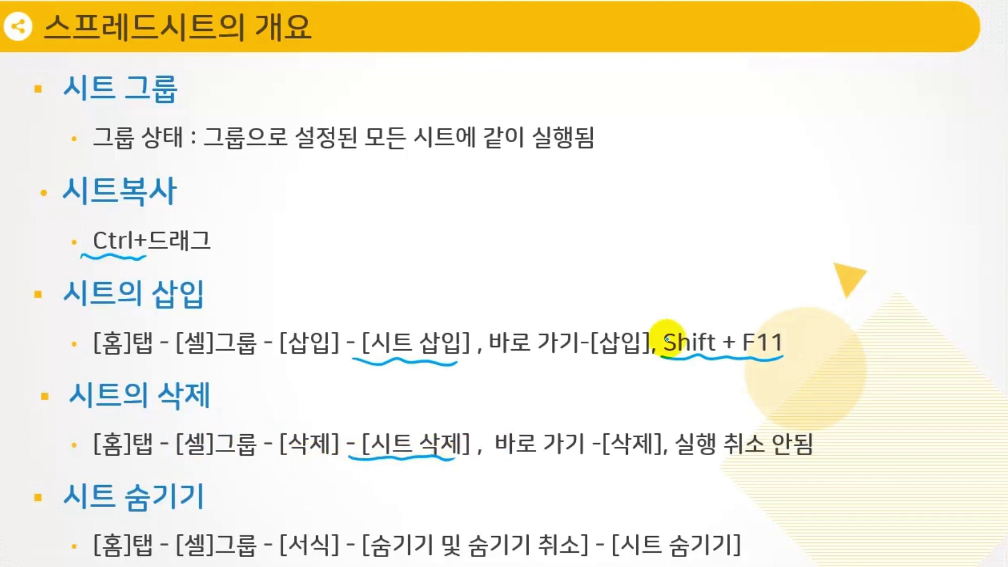
left_click_drag(588, 455, 650, 456)
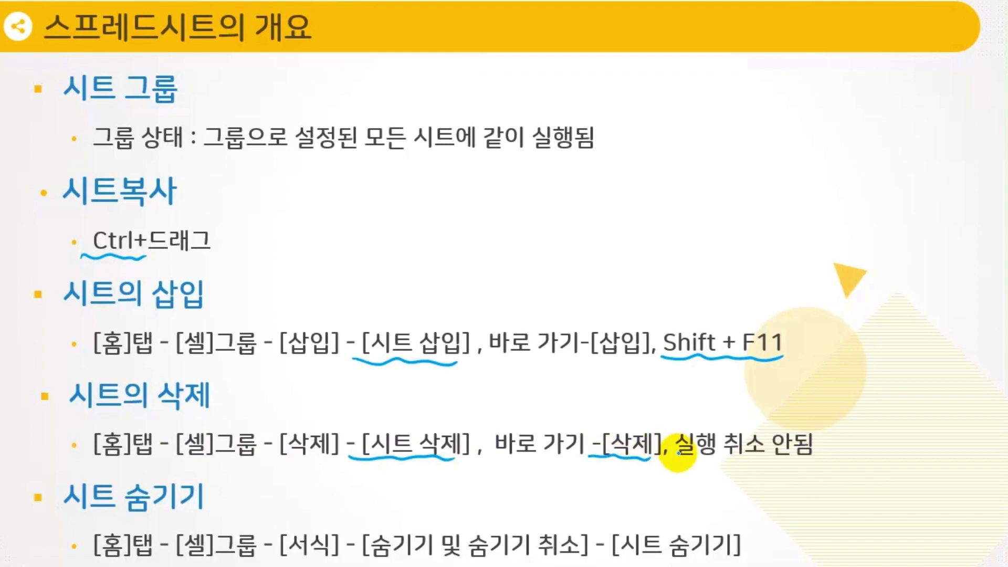